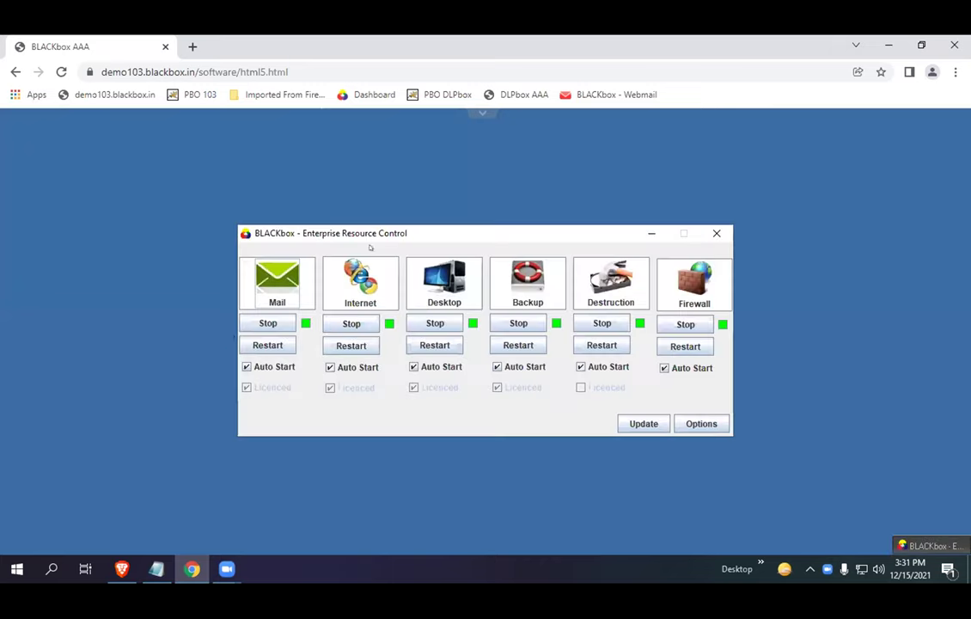
# Open the Desktop module's user management, edit the accounts.executive user and review the list of assignable computers.
pyautogui.click(425, 269)
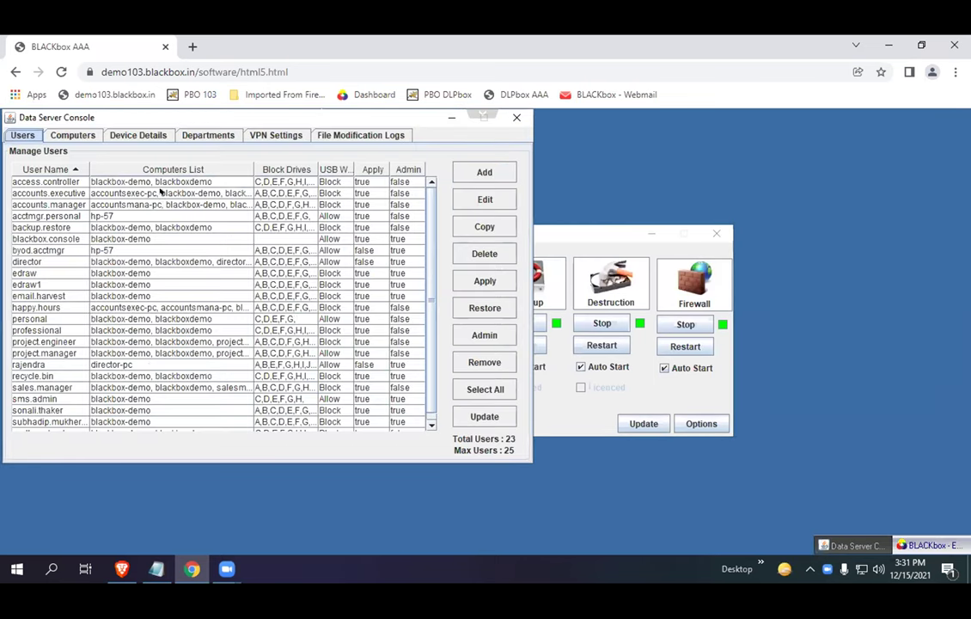
pyautogui.click(158, 193)
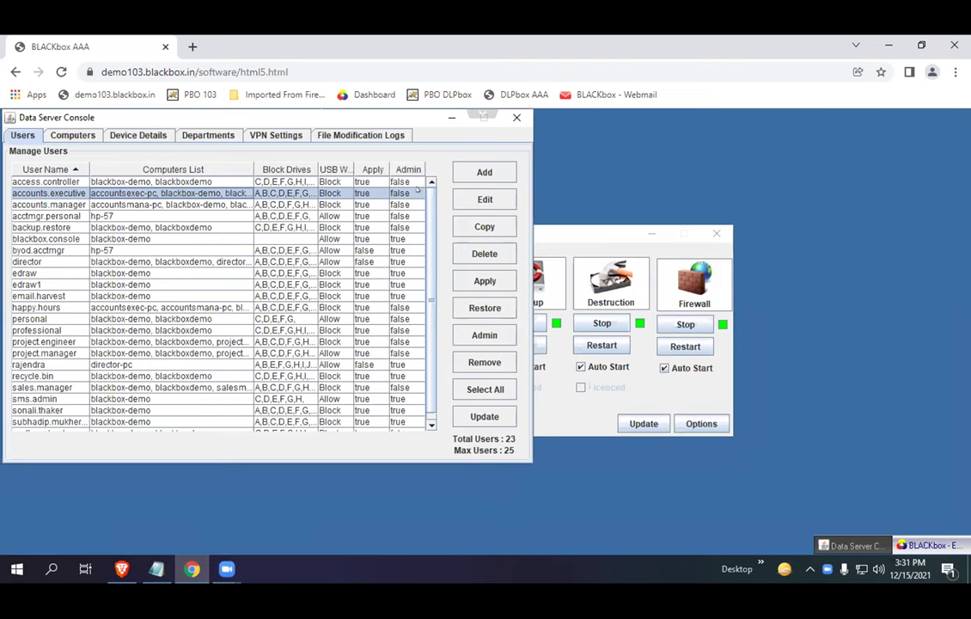
pyautogui.click(484, 199)
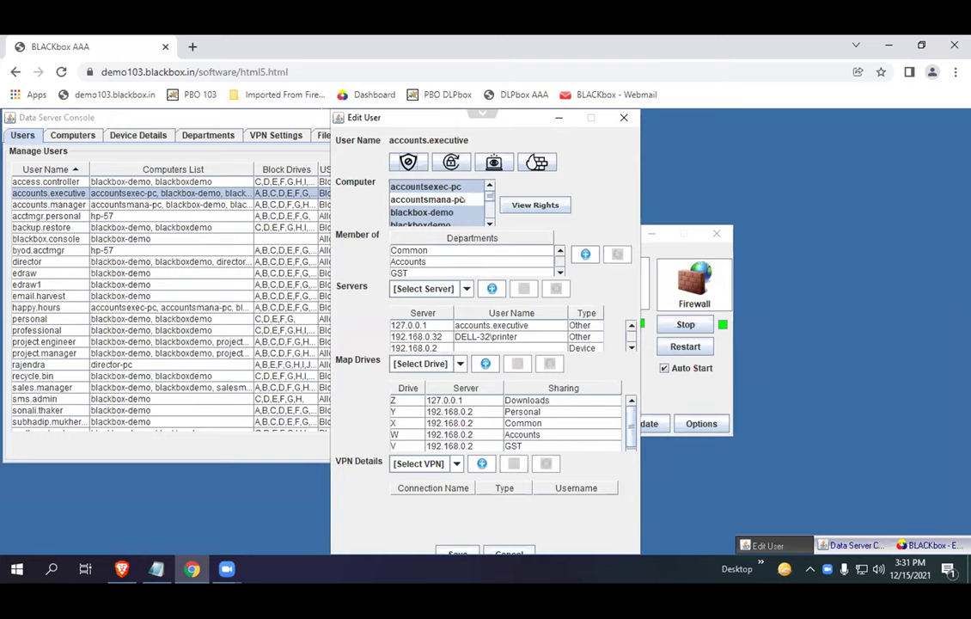
pyautogui.scroll(-3, 464, 200)
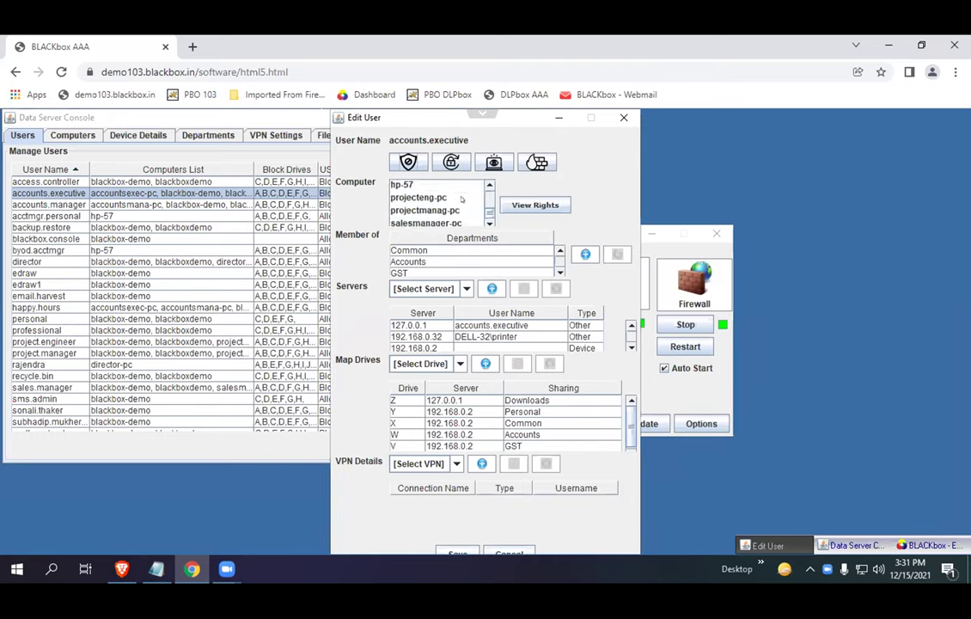
pyautogui.scroll(3, 461, 199)
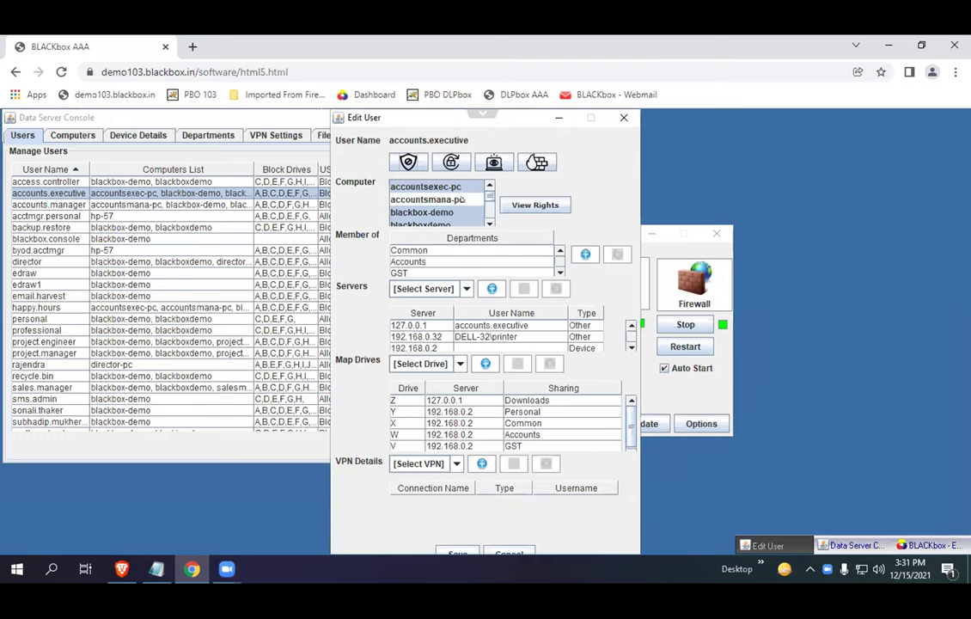
# Try switching the blackbox-demo and accountsmana-pc assignments on and off for accounts.executive.
pyautogui.keyDown('ctrl'); pyautogui.click(461, 212); pyautogui.keyUp('ctrl')
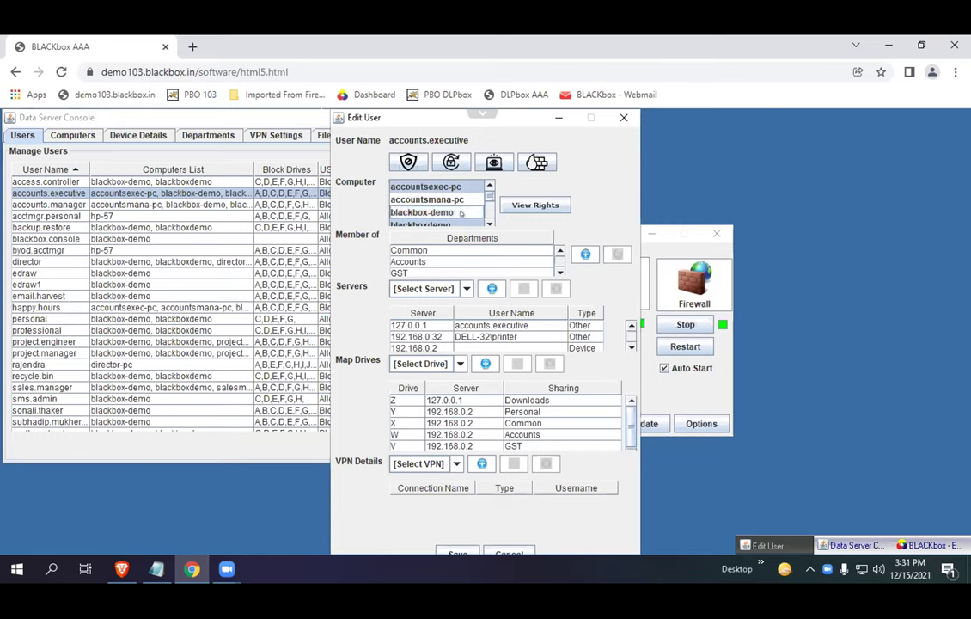
pyautogui.keyDown('ctrl'); pyautogui.click(462, 212); pyautogui.keyUp('ctrl')
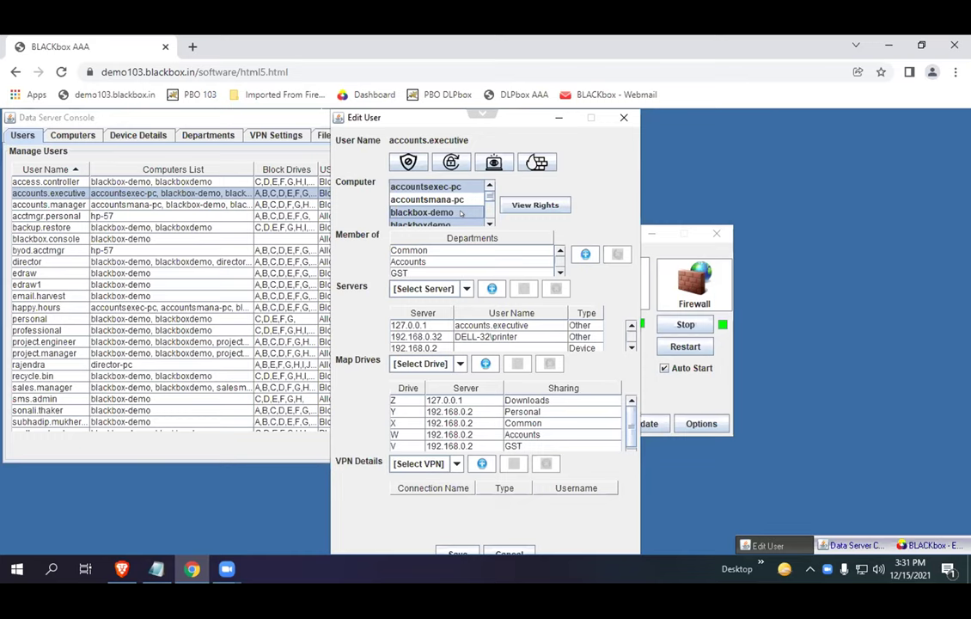
pyautogui.keyDown('ctrl'); pyautogui.click(462, 212); pyautogui.keyUp('ctrl')
pyautogui.keyDown('ctrl'); pyautogui.click(453, 200); pyautogui.keyUp('ctrl')
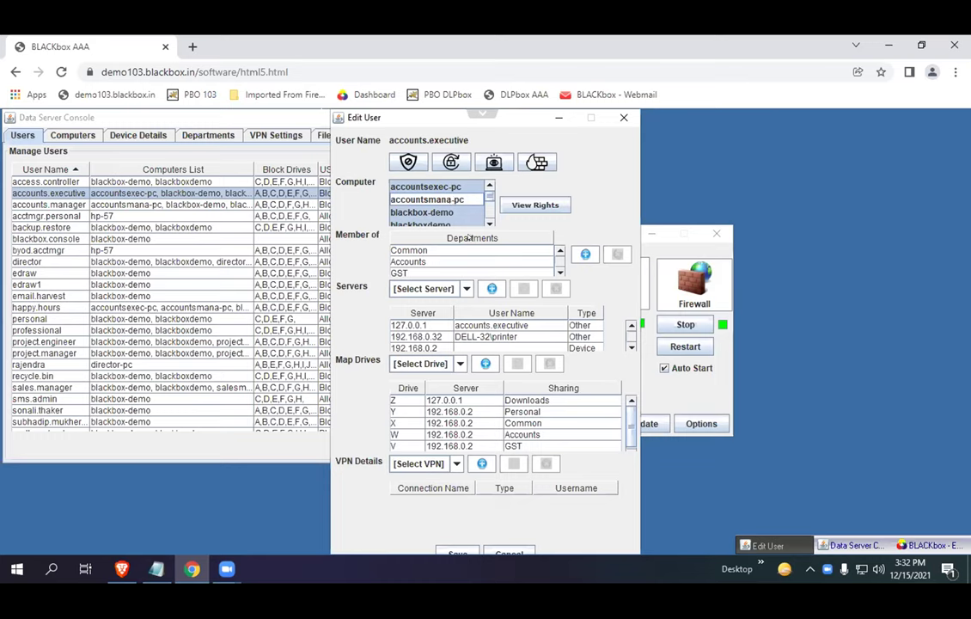
# Examine the user's mapped drives for the Personal, Common, Accounts, GST and Downloads shares.
pyautogui.click(521, 411)
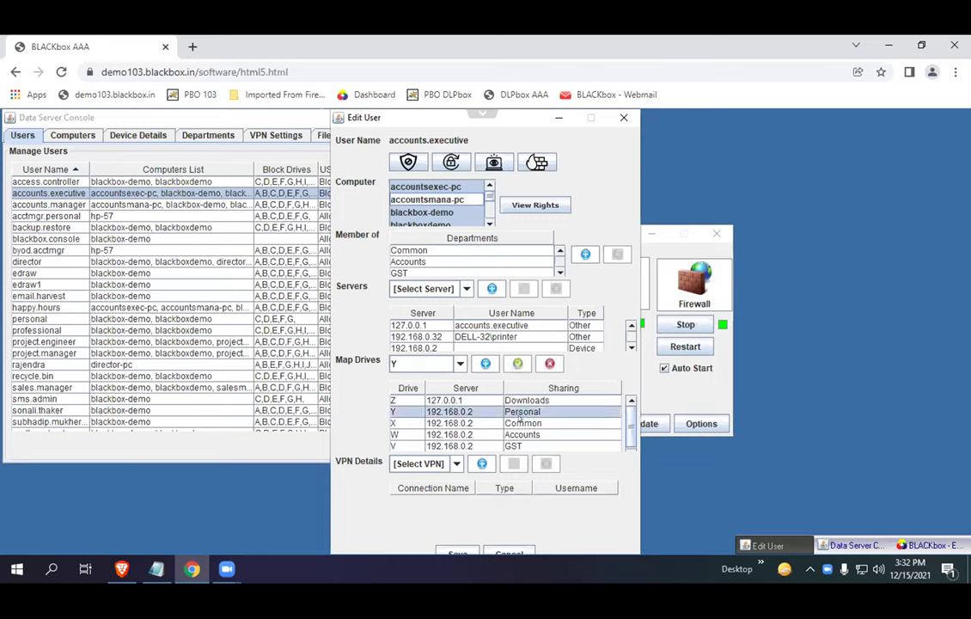
pyautogui.click(521, 422)
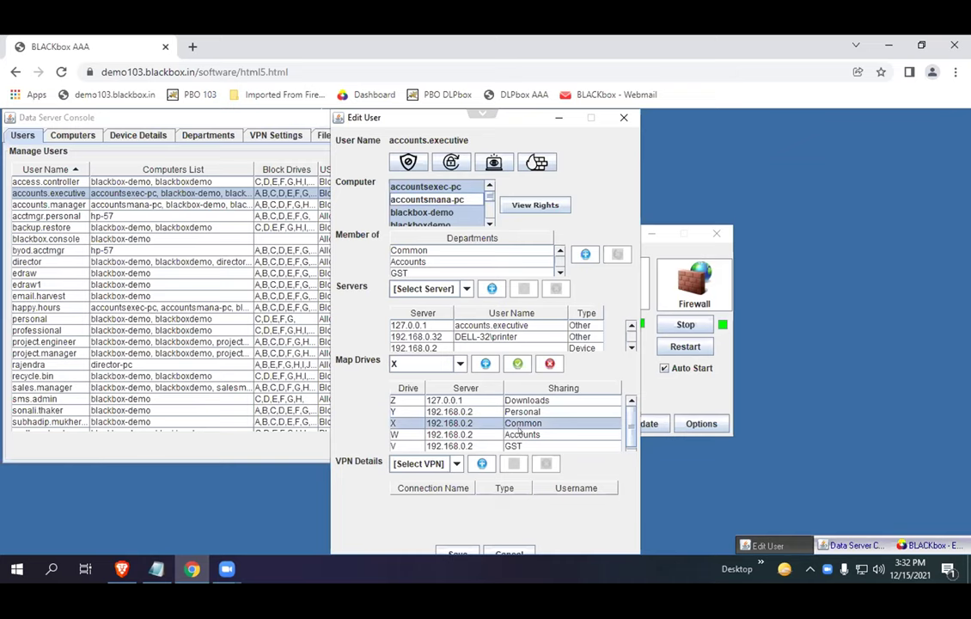
pyautogui.click(521, 434)
pyautogui.click(521, 445)
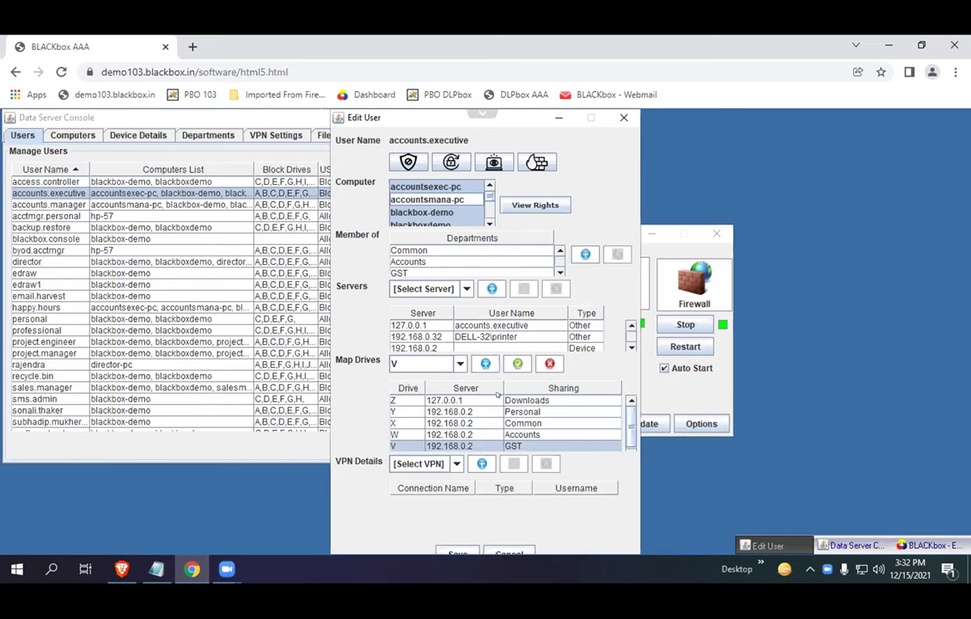
pyautogui.click(507, 400)
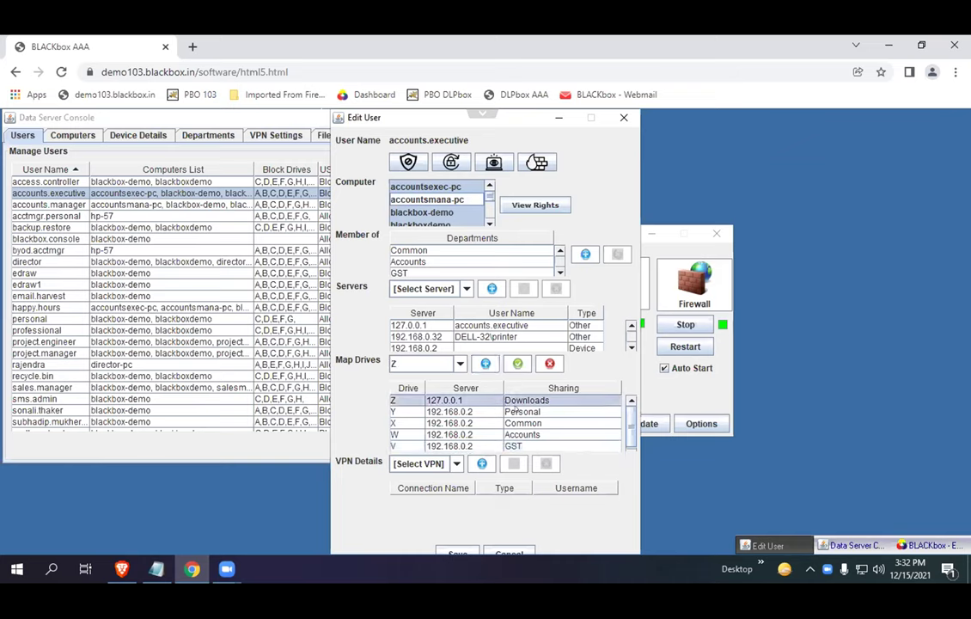
pyautogui.click(515, 412)
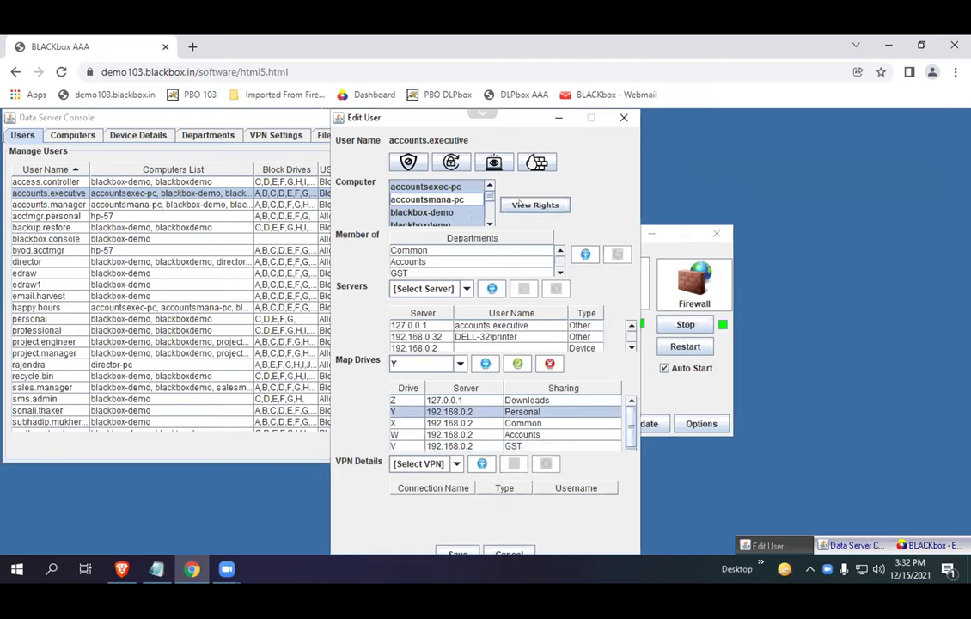
# View the user's program rights and examine the programs installed on accountsexec-pc.
pyautogui.click(521, 205)
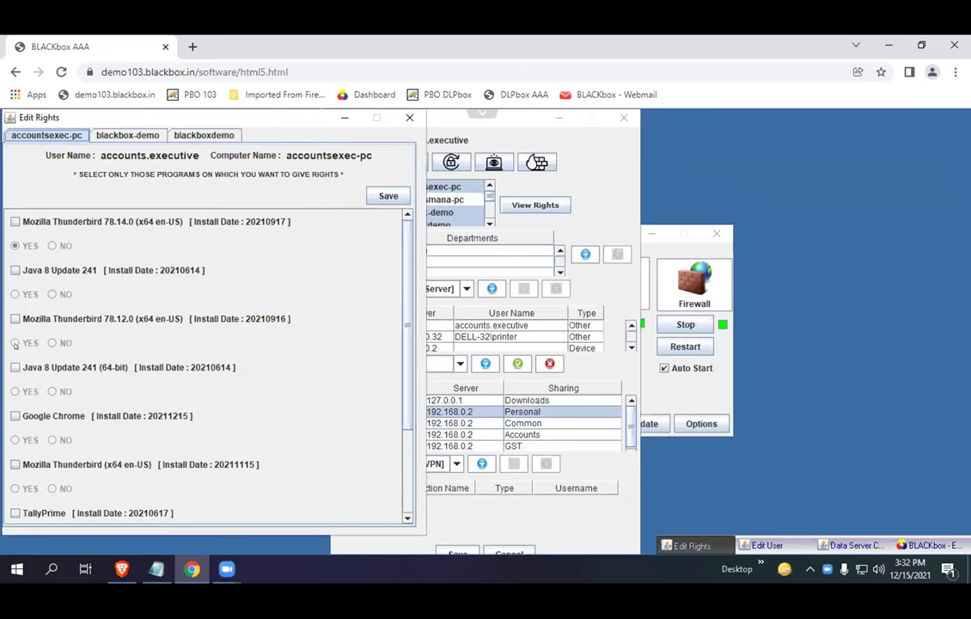
pyautogui.scroll(-1, 23, 391)
pyautogui.scroll(-5, 23, 395)
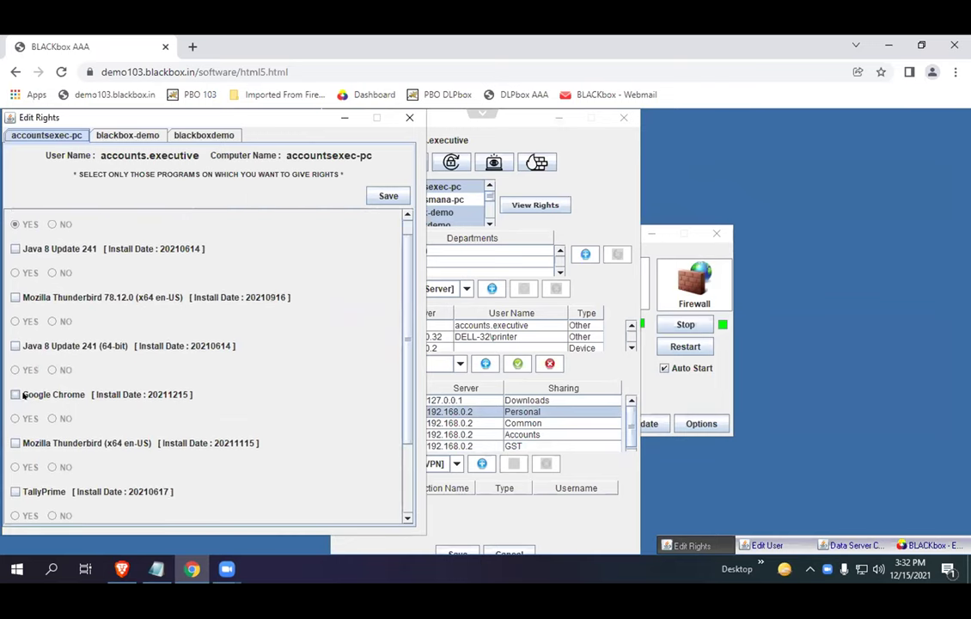
pyautogui.scroll(-6, 23, 394)
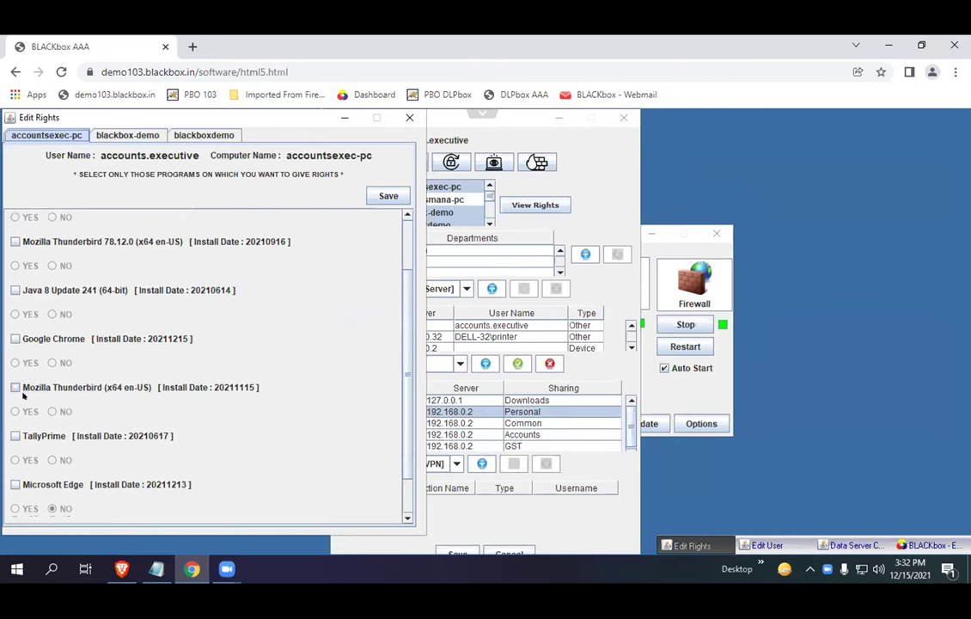
pyautogui.scroll(-1, 23, 394)
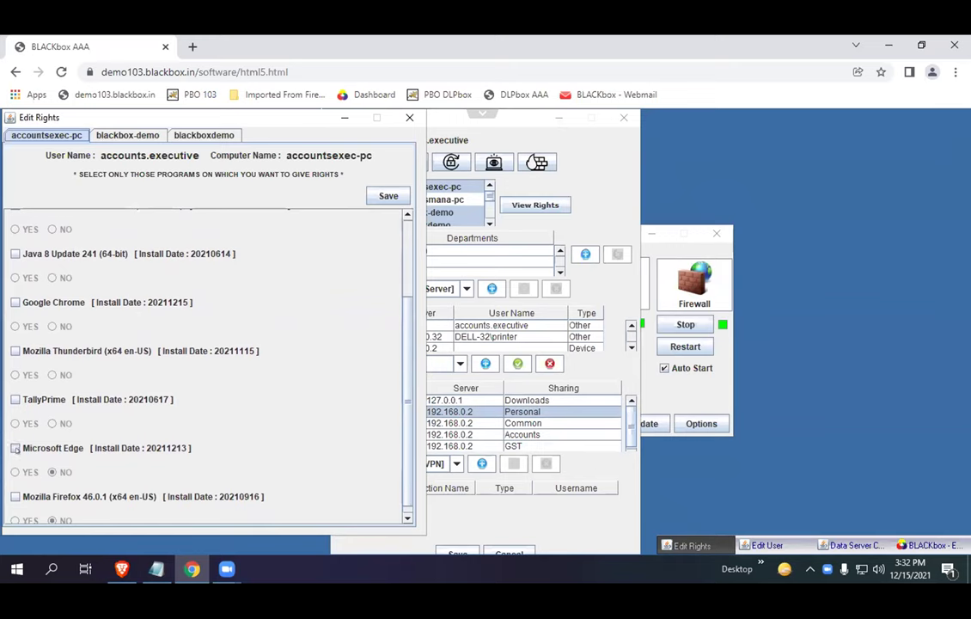
# Try switching the Microsoft Edge right to YES and back to NO, unmark the program and close the rights without saving.
pyautogui.click(15, 448)
pyautogui.click(14, 472)
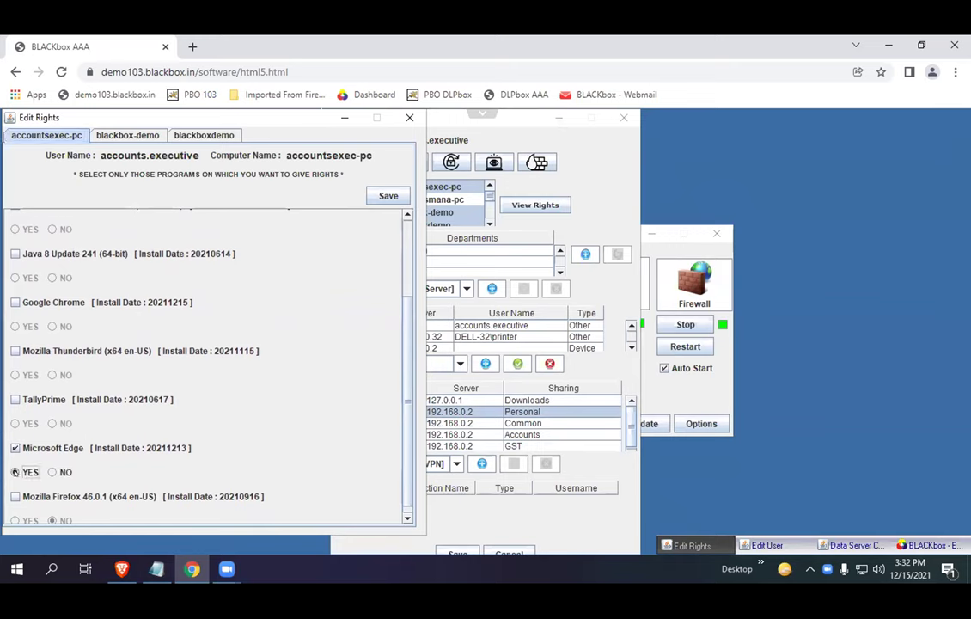
pyautogui.click(52, 472)
pyautogui.scroll(1, 47, 440)
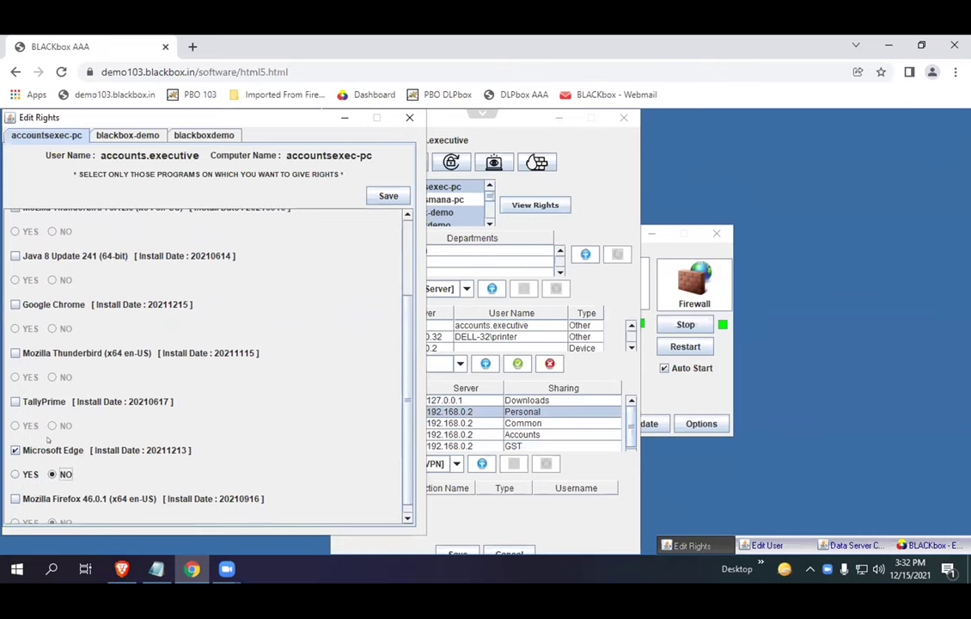
pyautogui.click(15, 449)
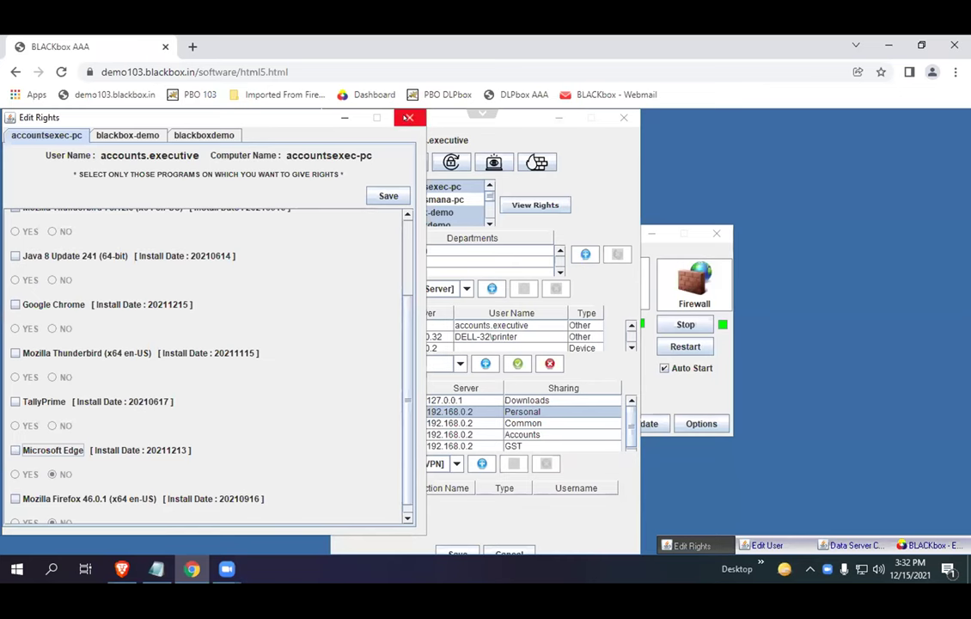
pyautogui.click(409, 117)
# View the form for adding a VPN connection to the user and cancel it.
pyautogui.click(482, 463)
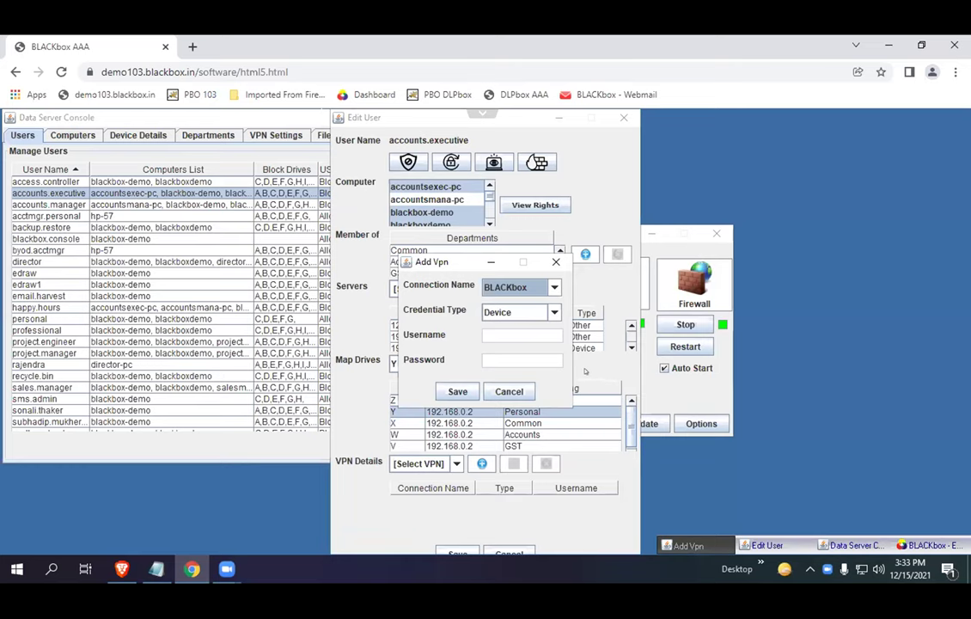
pyautogui.click(509, 392)
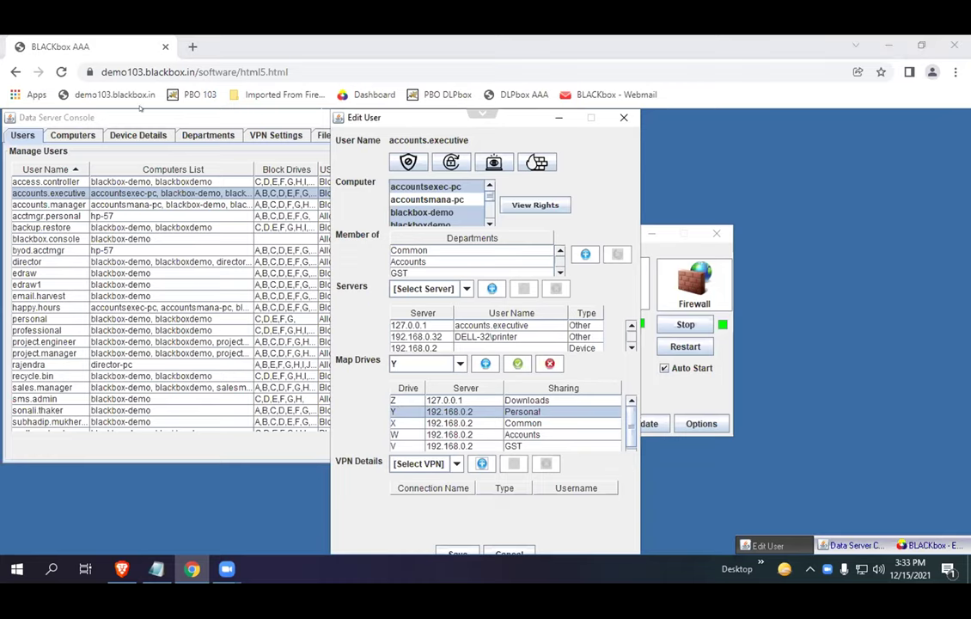
# Open demo103.blackbox.in in a new browser tab and log on as access.controller with the saved credentials.
pyautogui.hotkey('ctrl', 't')
pyautogui.click(114, 94)
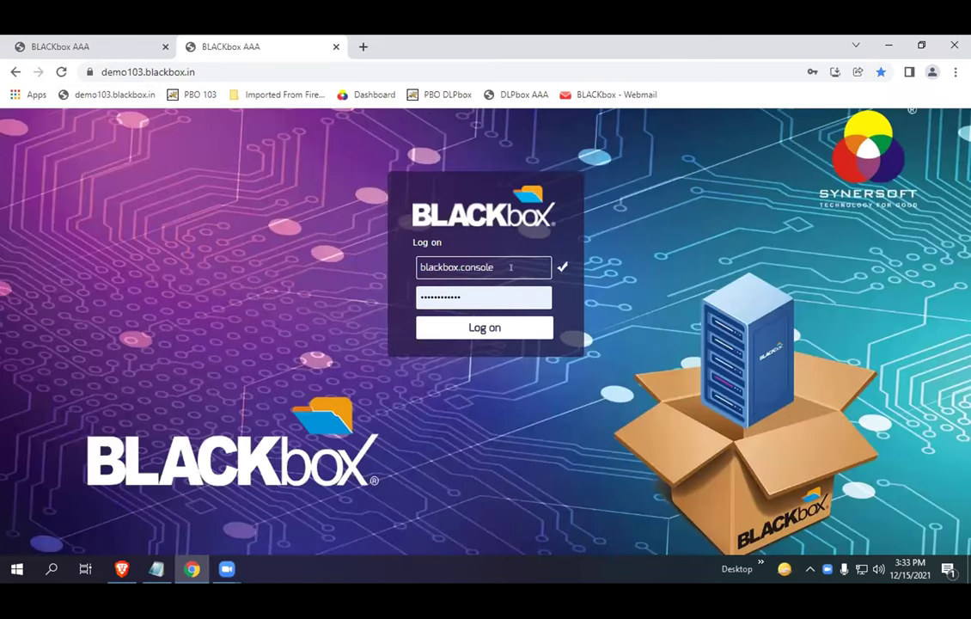
pyautogui.click(481, 268)
pyautogui.write('acc')
pyautogui.press('Down')
pyautogui.press('Down')
pyautogui.press('Return')
pyautogui.press('Return')
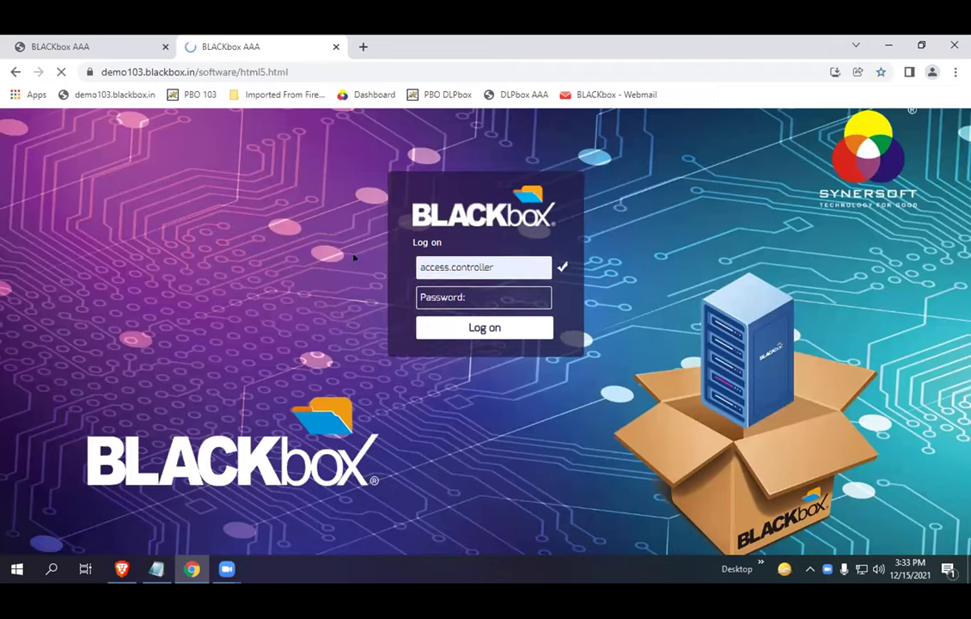